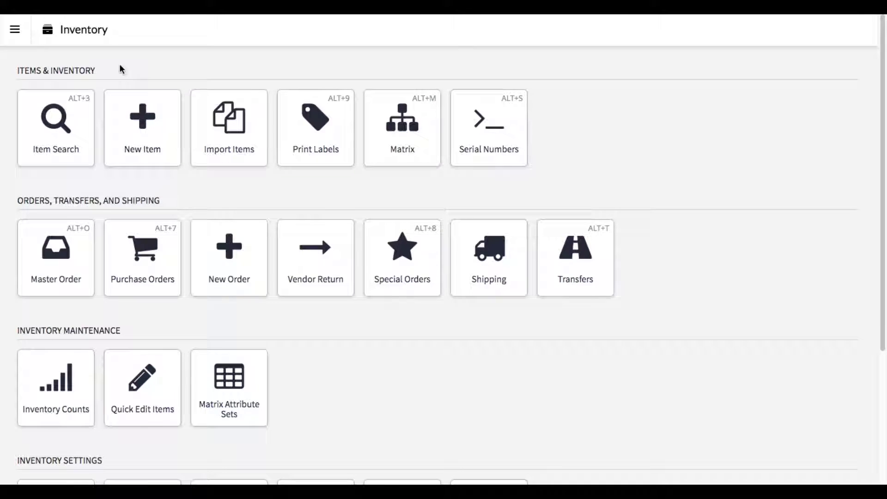
Step: Check Demo Product 1's stock levels for each shop from the item list
key("alt+3")
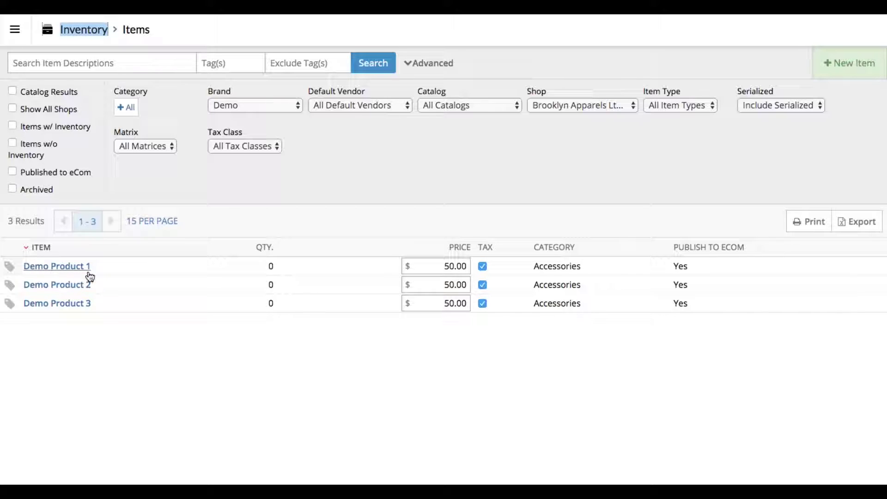
left_click(60, 268)
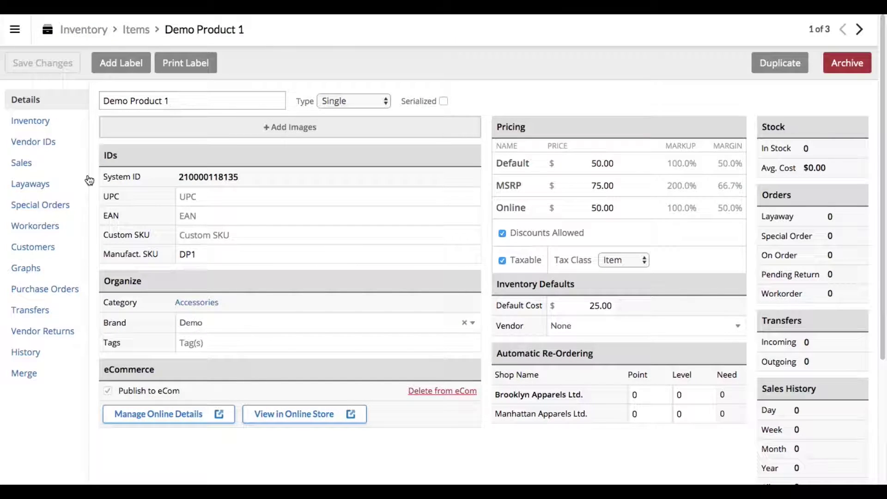
left_click(39, 121)
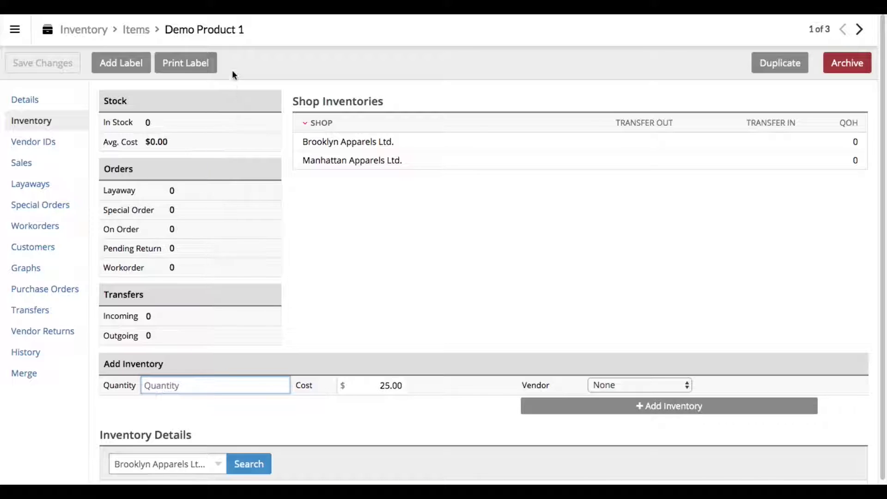
left_click(84, 29)
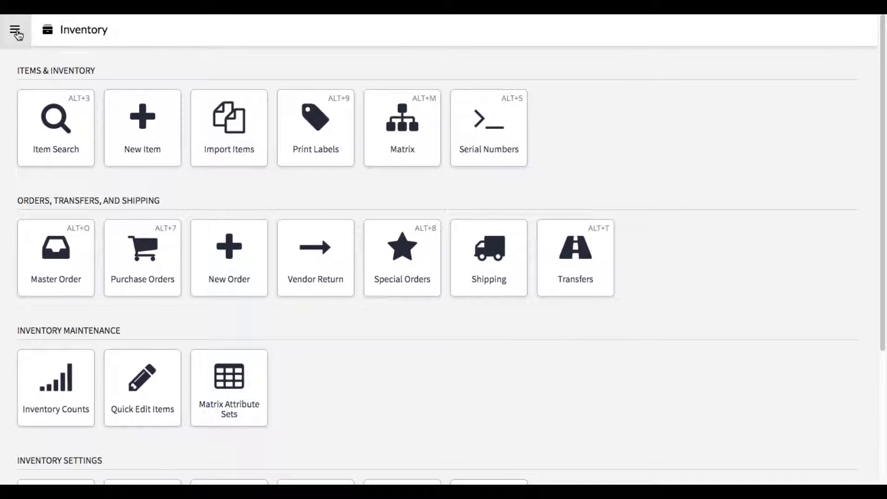
Step: Create and save a new inventory count named 'Demo Count' for Brooklyn Apparels
left_click(15, 29)
left_click(69, 202)
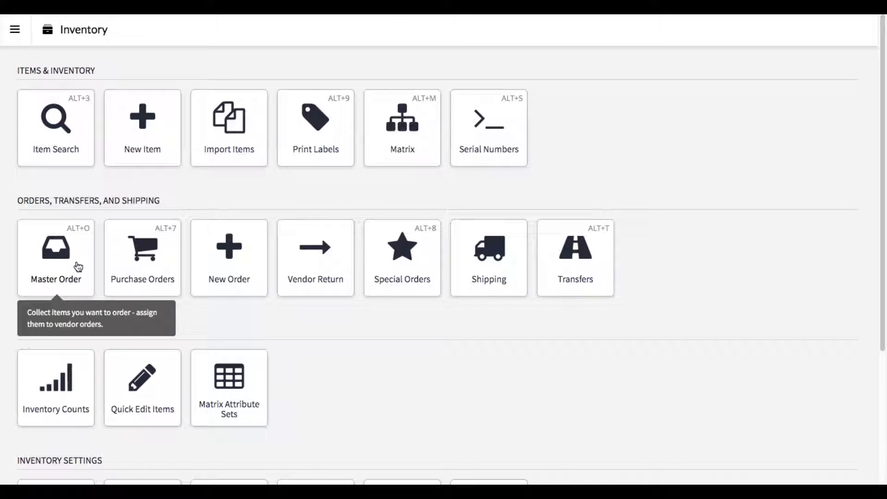
left_click(70, 384)
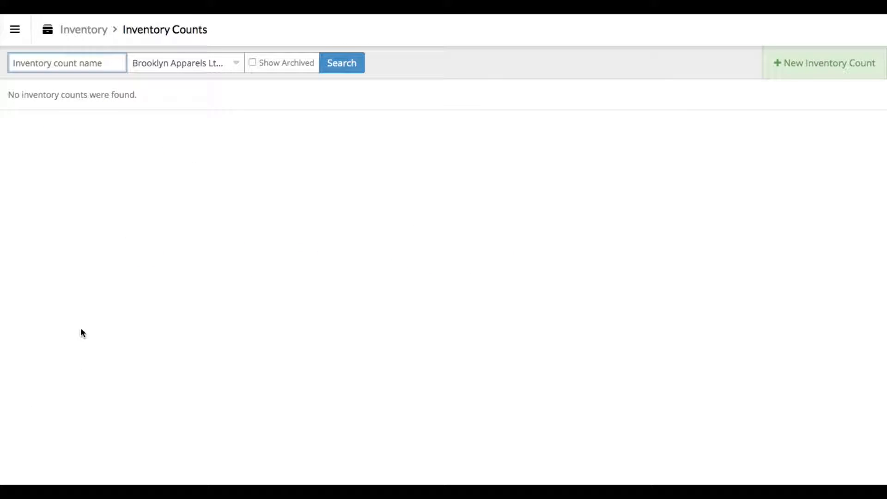
left_click(806, 64)
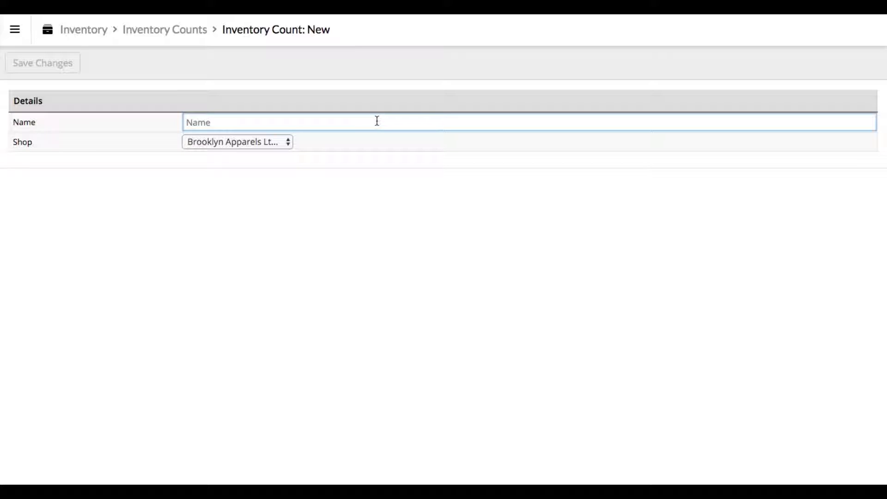
type("Demo Co")
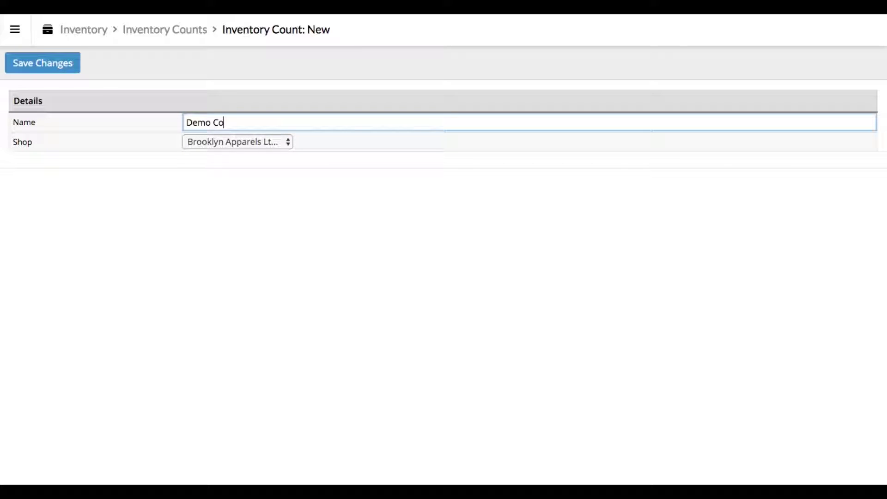
type("unt")
key("Tab")
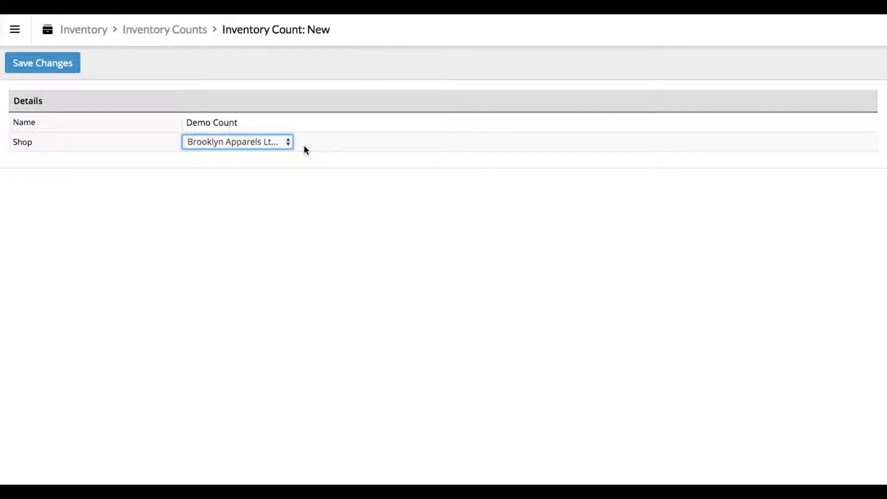
left_click(271, 140)
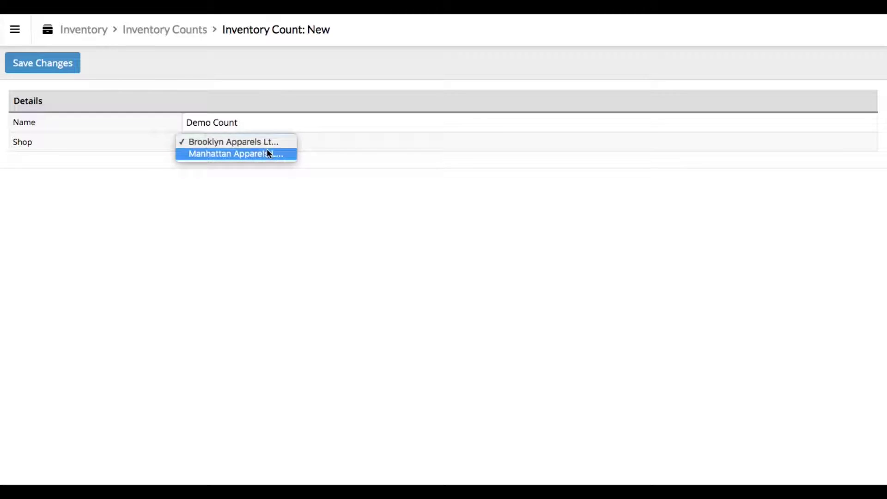
left_click(38, 61)
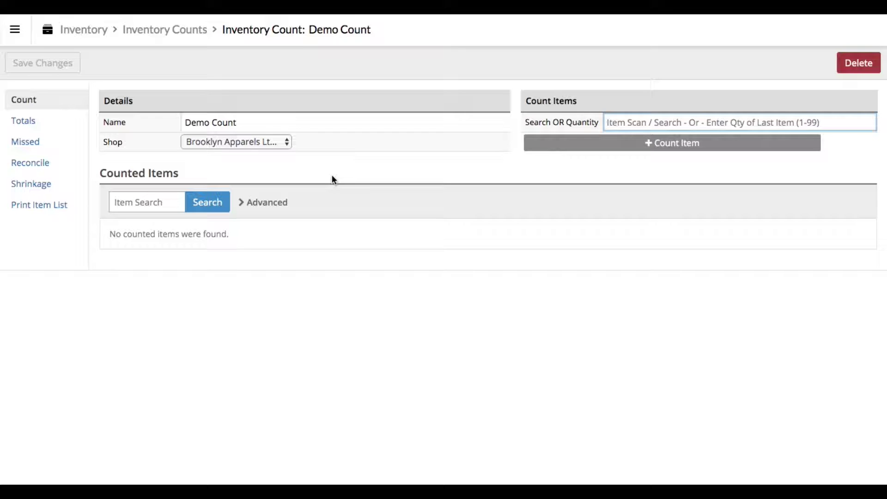
Step: Count Demo Product 1 twice and add Demo Product 2 with a quantity of 20
type("DP1")
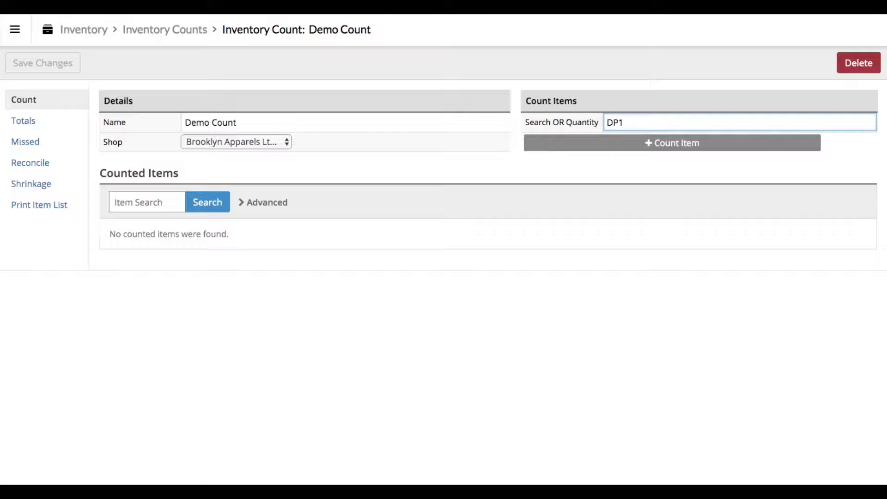
key("Return")
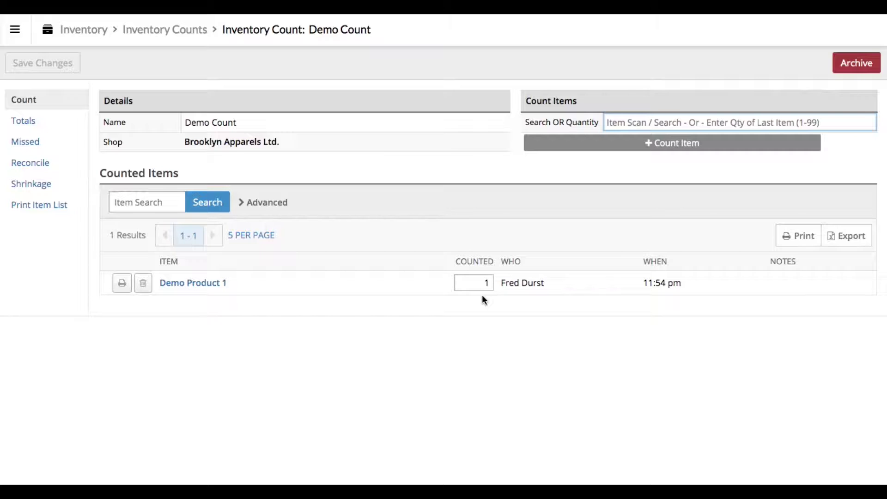
type("DP1")
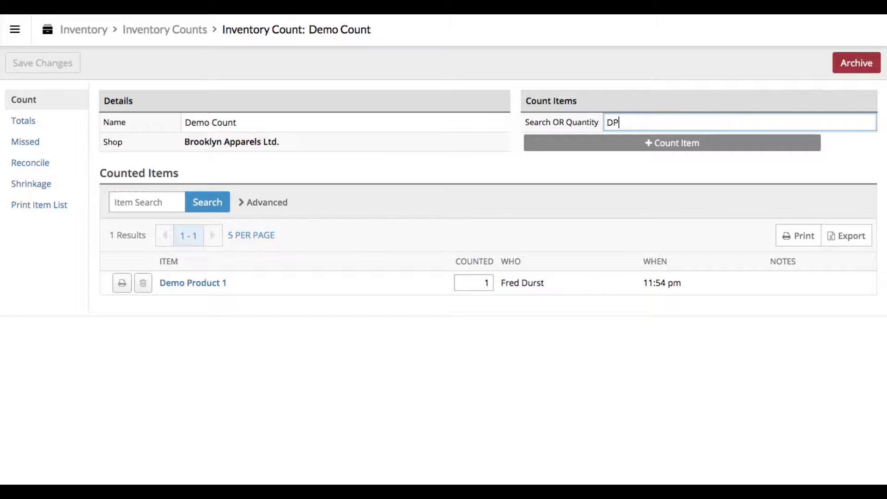
key("Return")
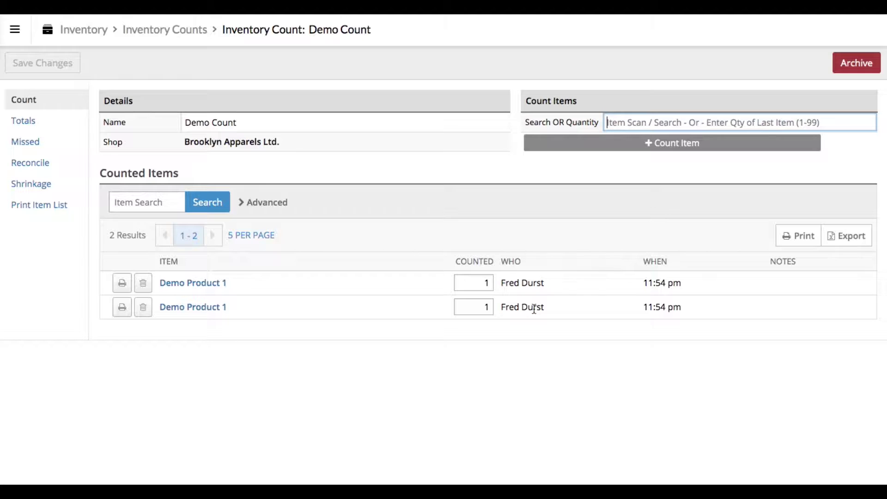
type("DP2")
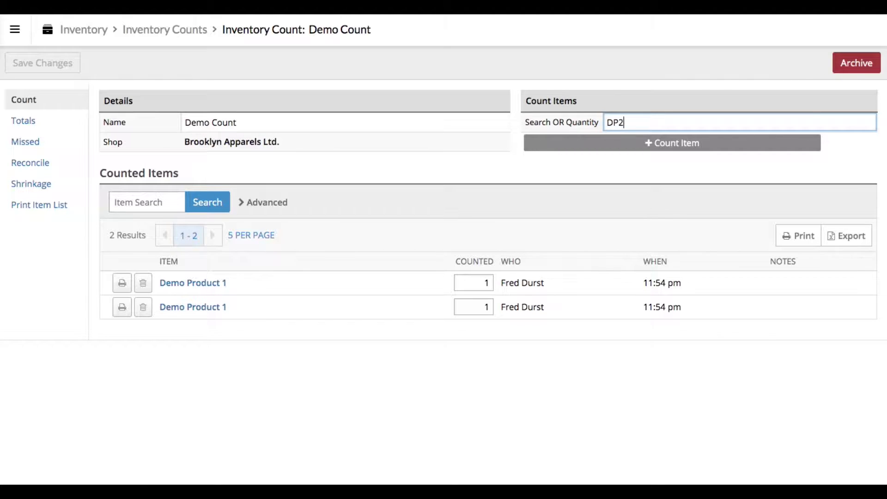
key("Return")
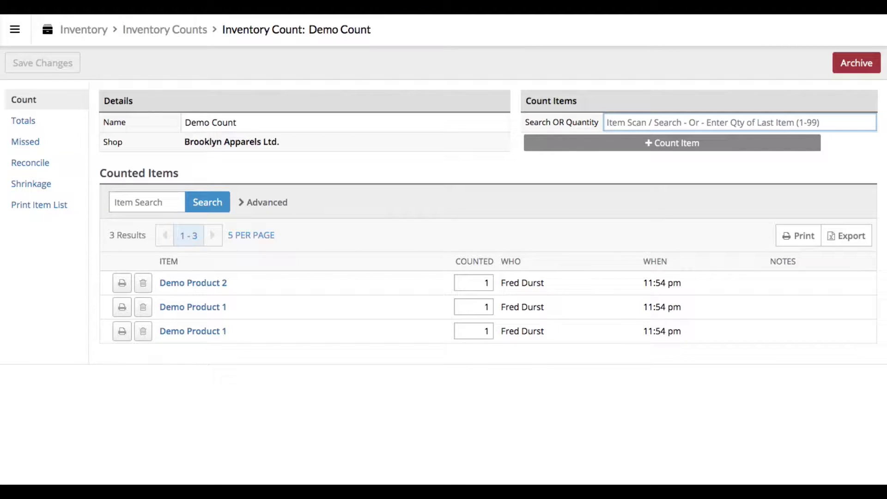
type("20")
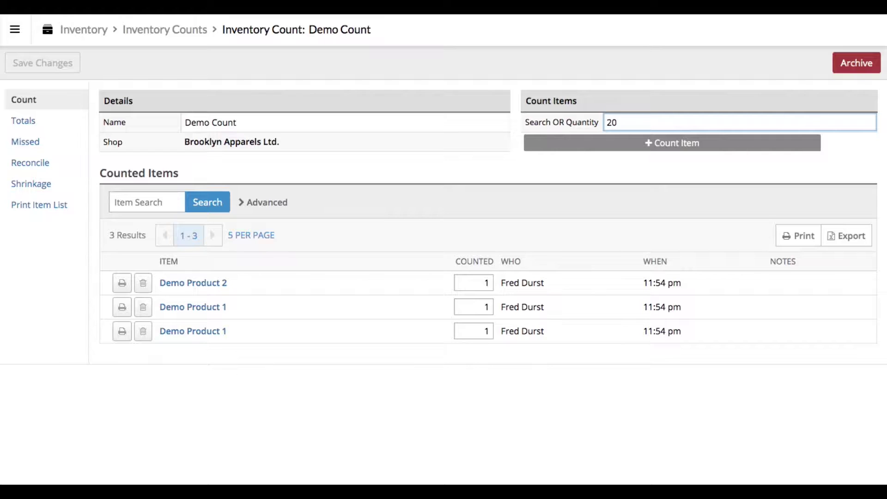
key("Return")
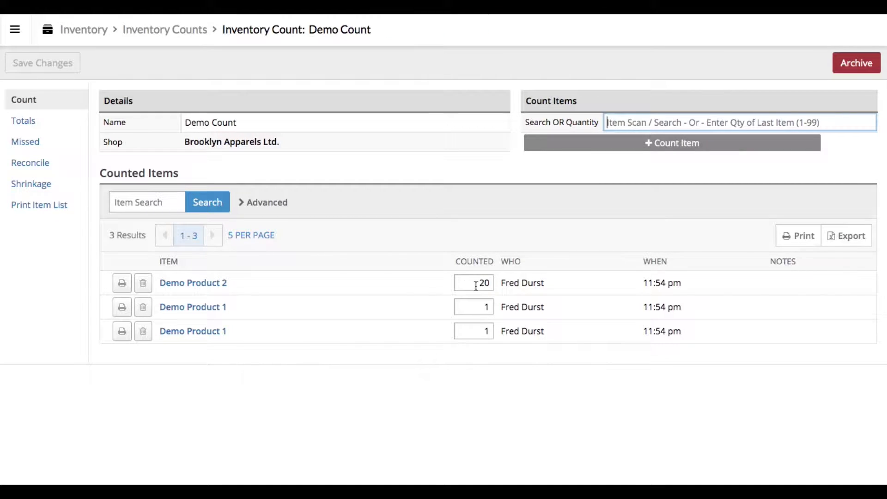
Step: Add Demo Product 3, then one more each of Demo Products 2, 1 and 3
type("DP3")
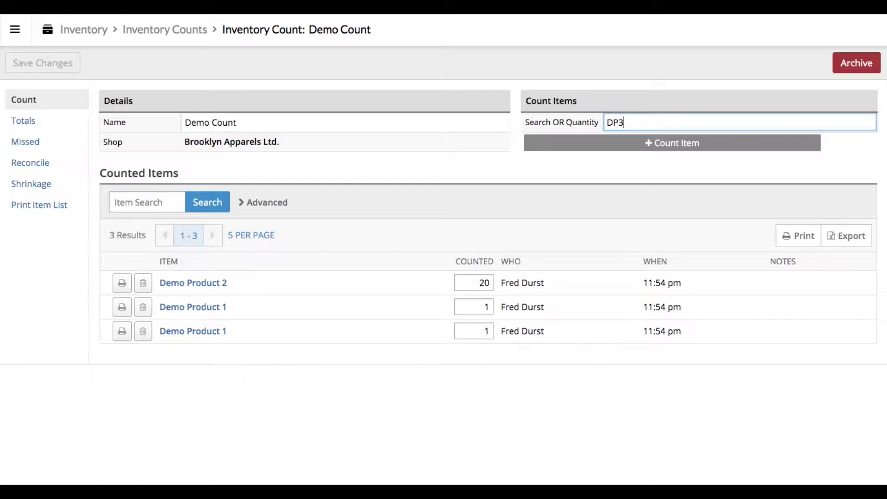
key("Return")
type("DP2")
key("Return")
type("DP1")
key("Return")
type("DP3")
key("Return")
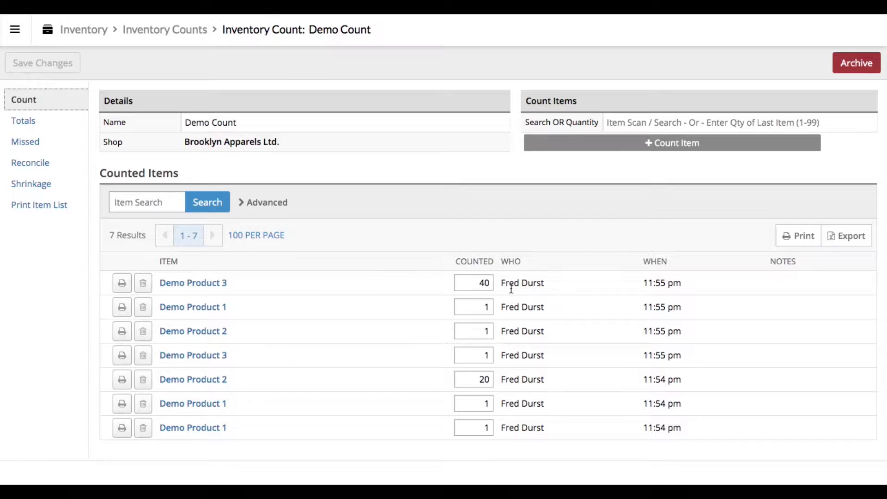
left_click(545, 283)
left_click_drag(545, 284, 501, 283)
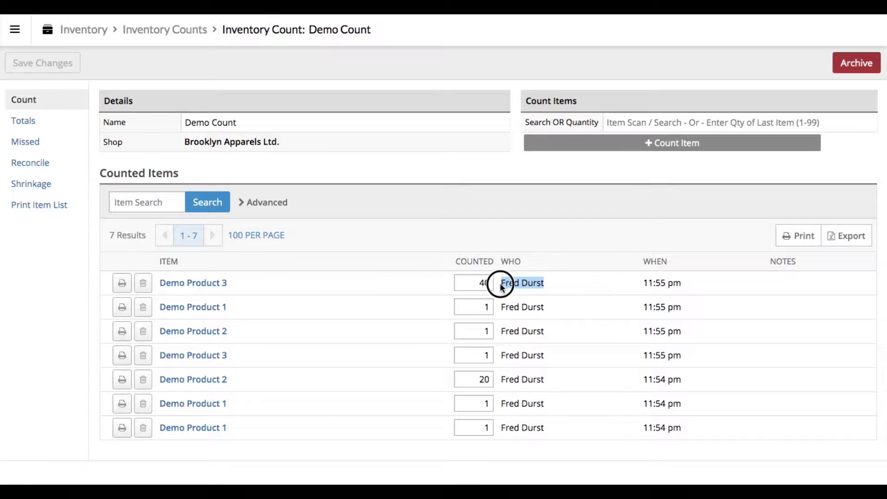
left_click(569, 283)
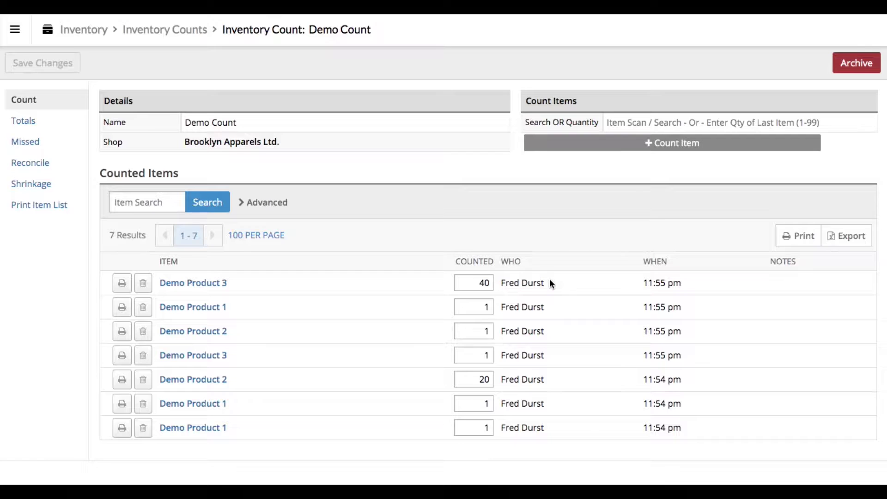
left_click_drag(550, 281, 504, 281)
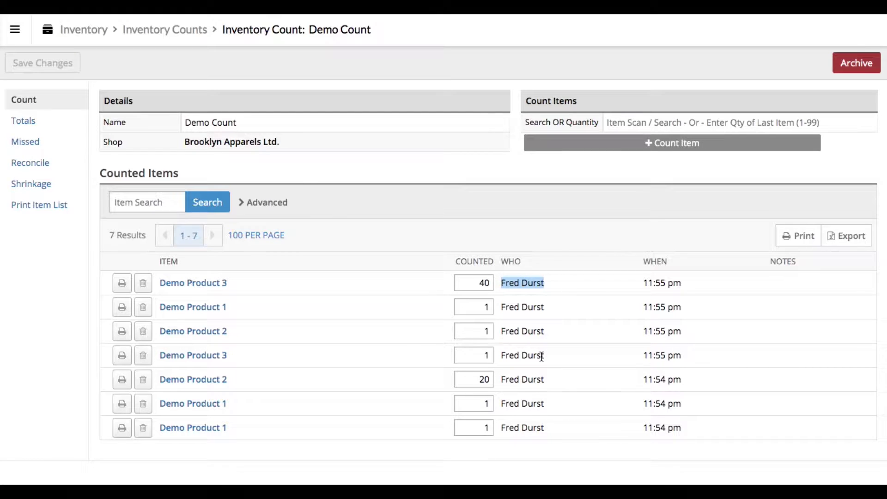
left_click_drag(541, 357, 501, 356)
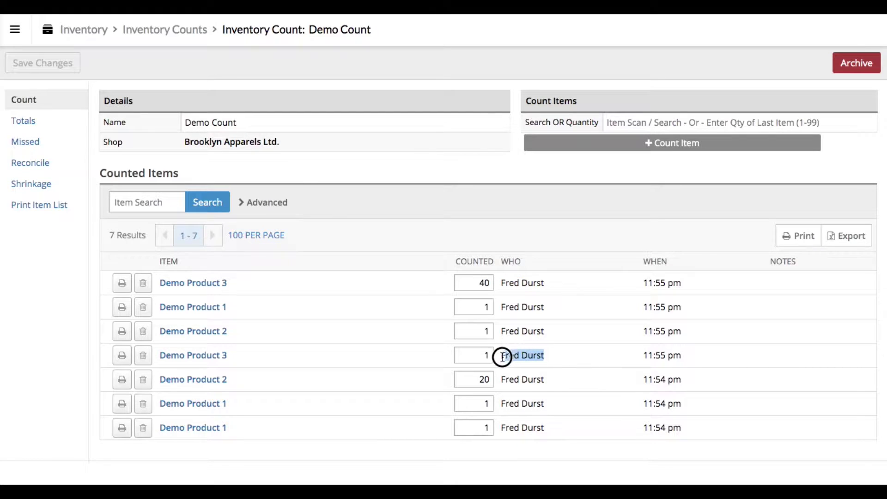
left_click(566, 357)
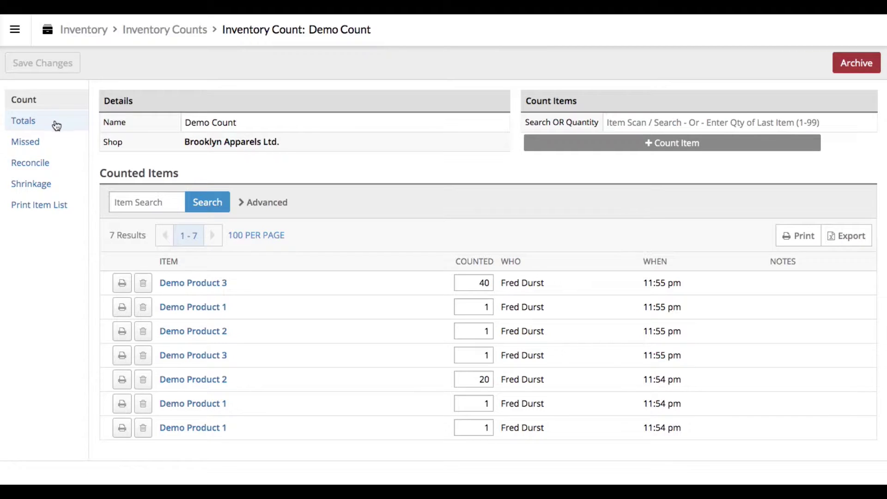
Step: Reconcile the Demo Count totals into inventory, adjusting stock by 3, 21 and 41
left_click(38, 123)
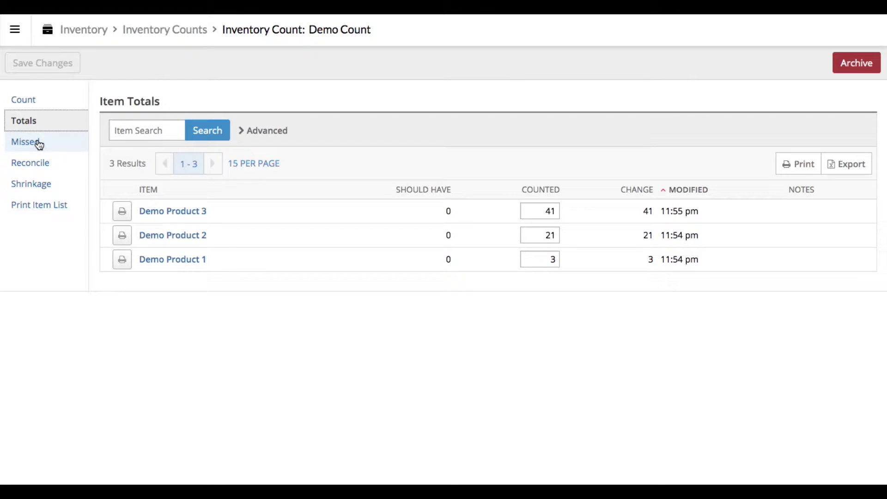
left_click(43, 165)
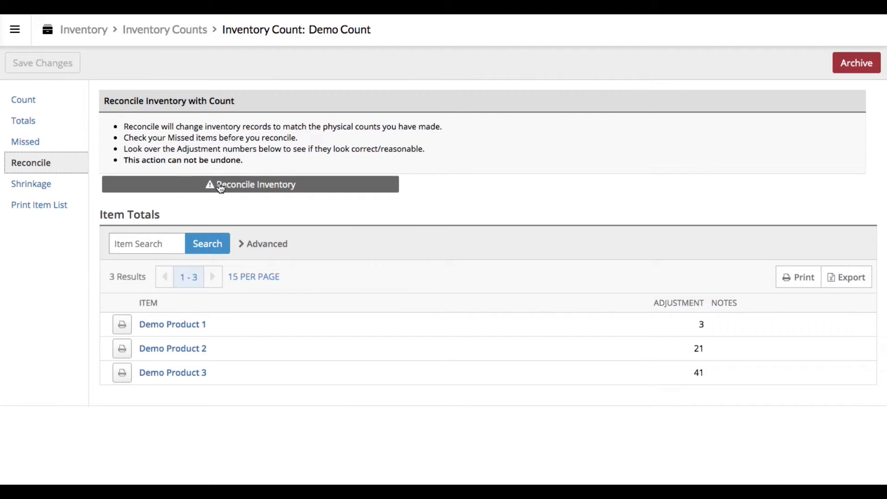
left_click(250, 184)
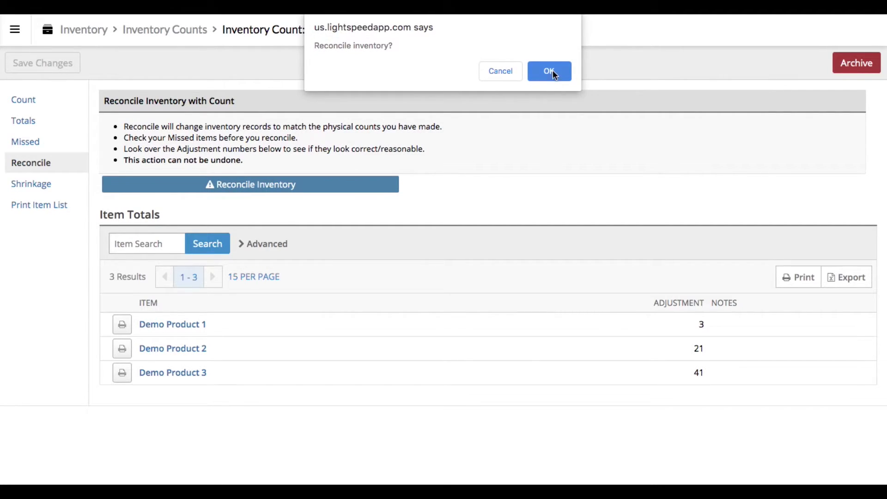
left_click(554, 73)
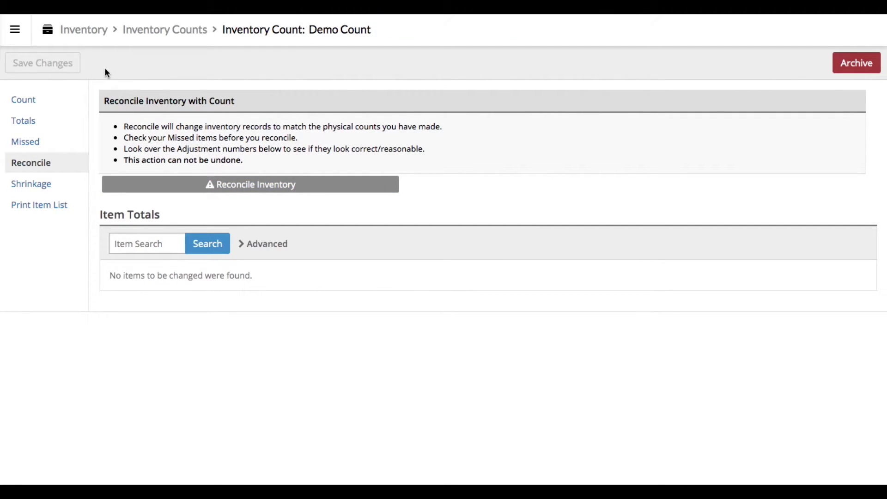
left_click(15, 30)
Step: Verify Demo Product 2's stock now stands at 21, then return to Inventory home
left_click(58, 183)
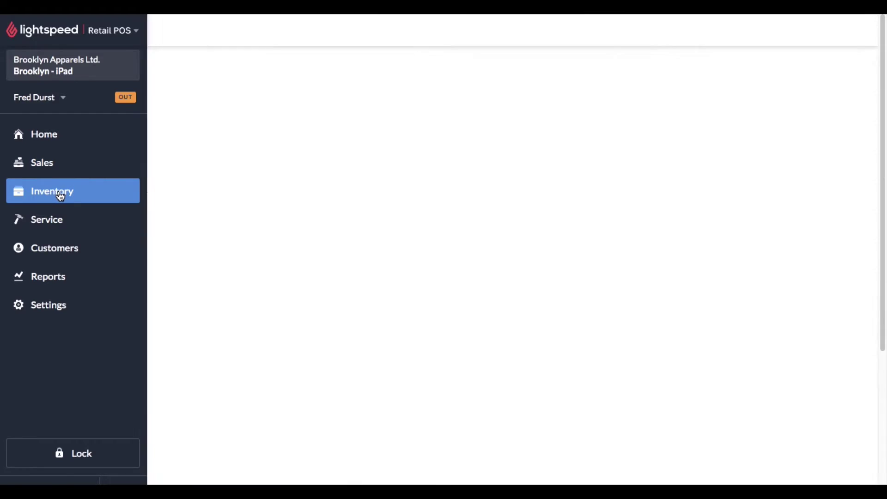
left_click(75, 126)
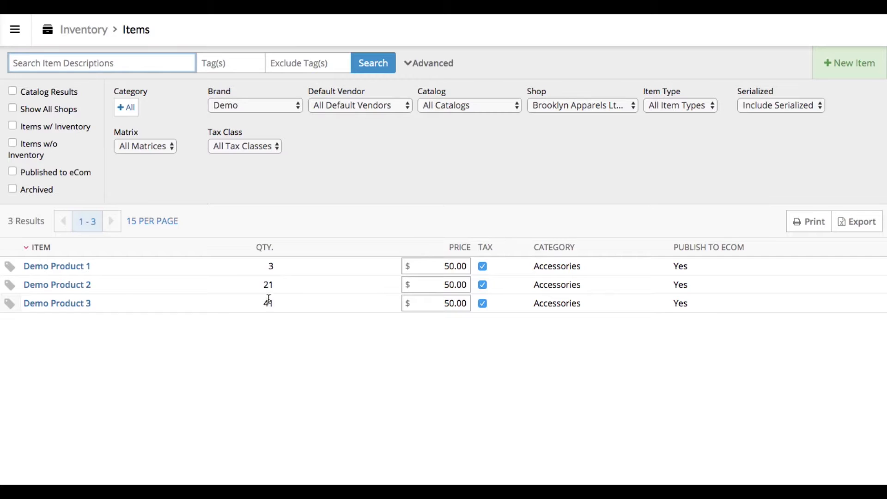
left_click(92, 286)
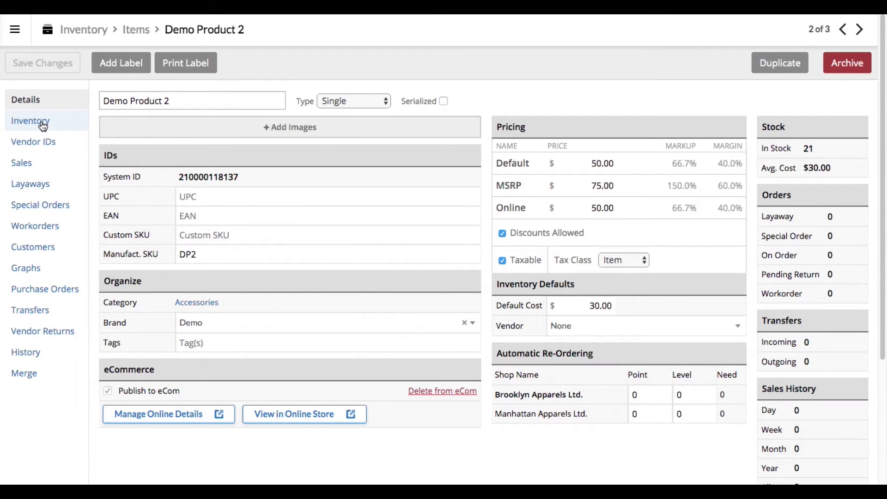
left_click(43, 124)
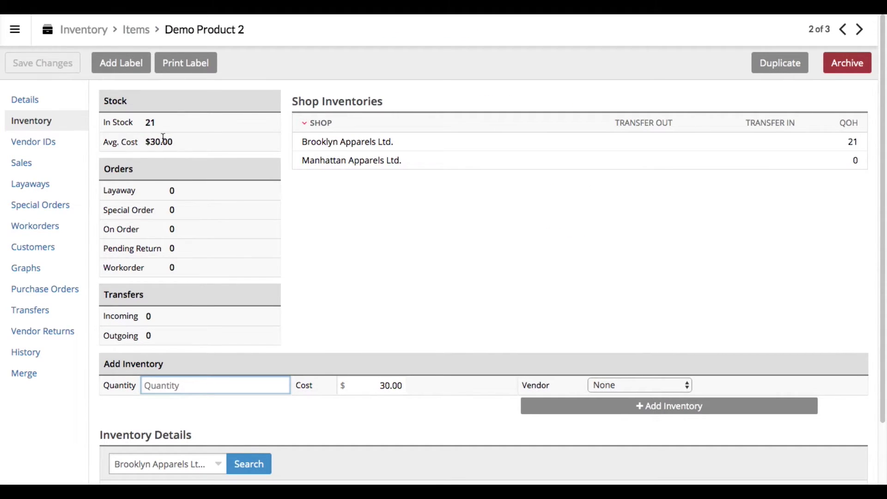
scroll(246, 446, "down", 2)
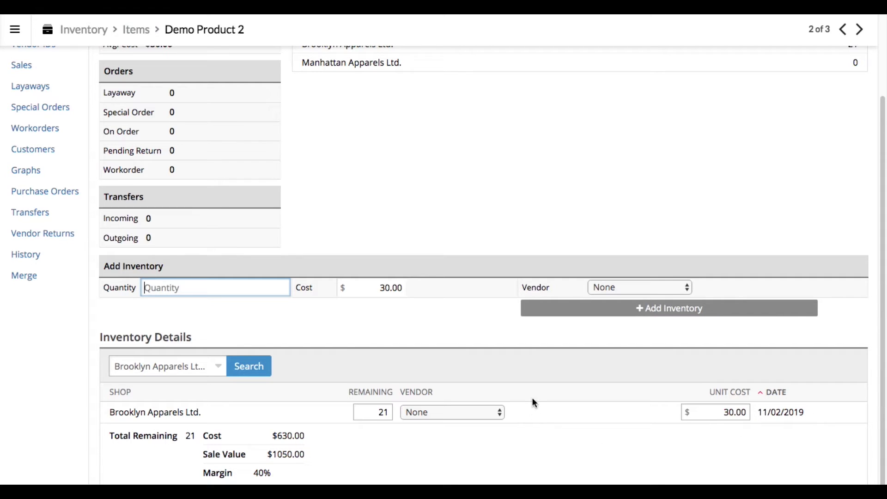
left_click(85, 30)
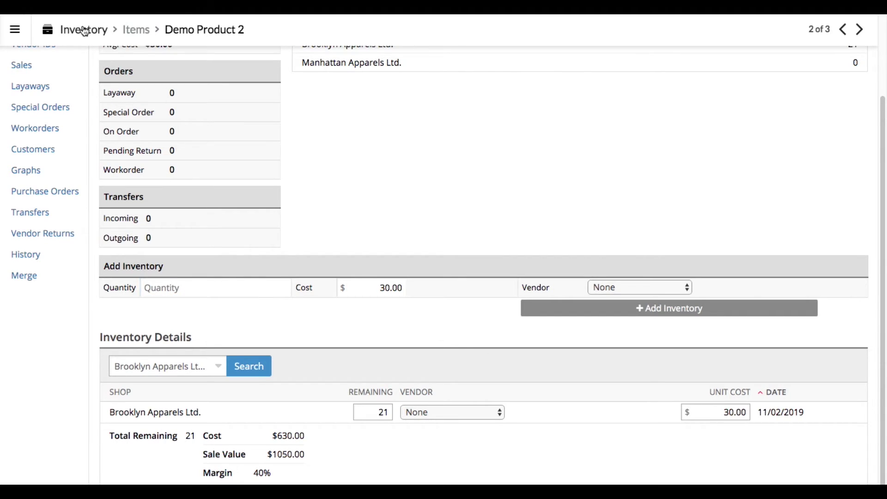
Step: Open the inventory counts list and review the single Demo Count
left_click(72, 370)
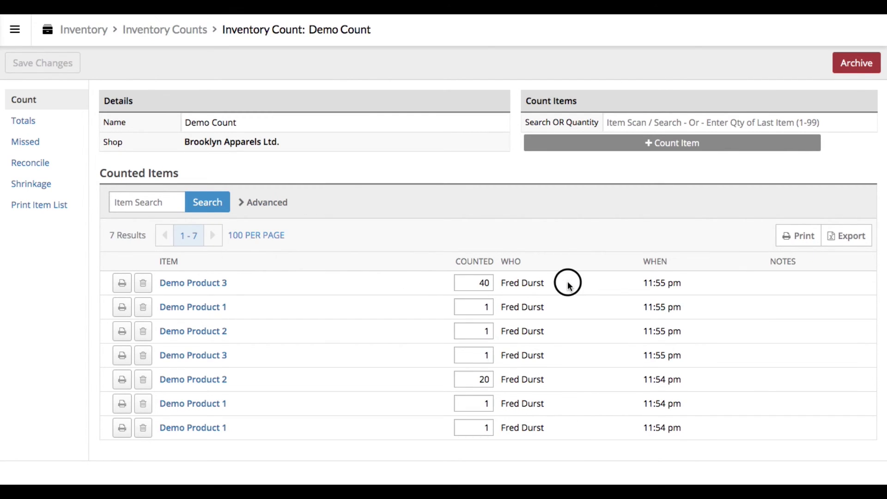
left_click_drag(568, 282, 507, 283)
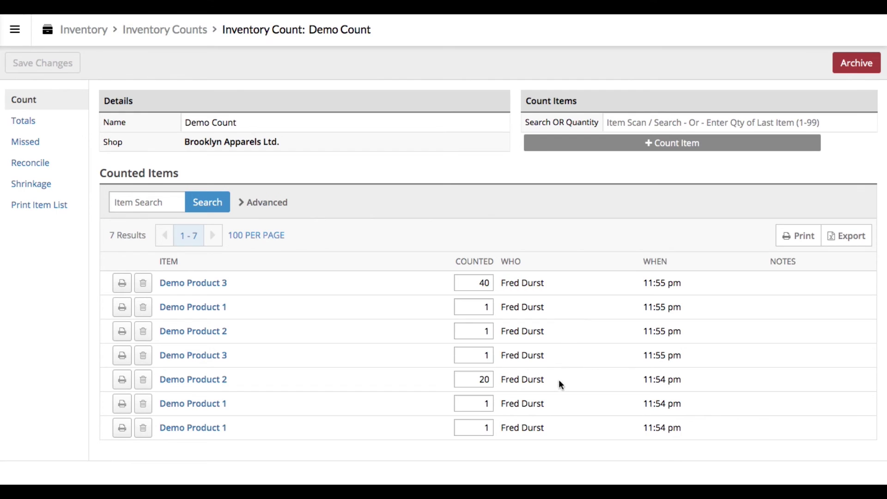